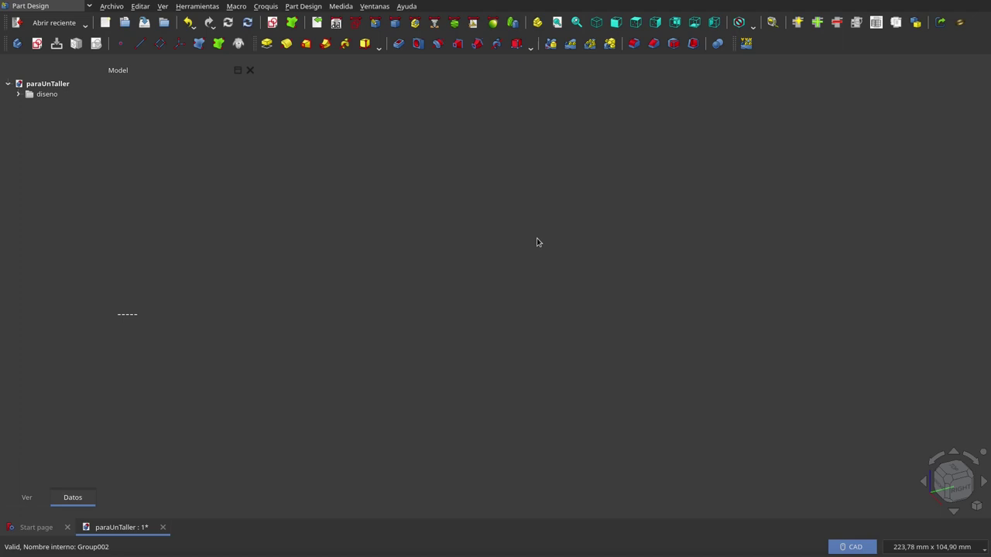
Check the FreeCAD version in the Help menu's About box, then close it
click(416, 8)
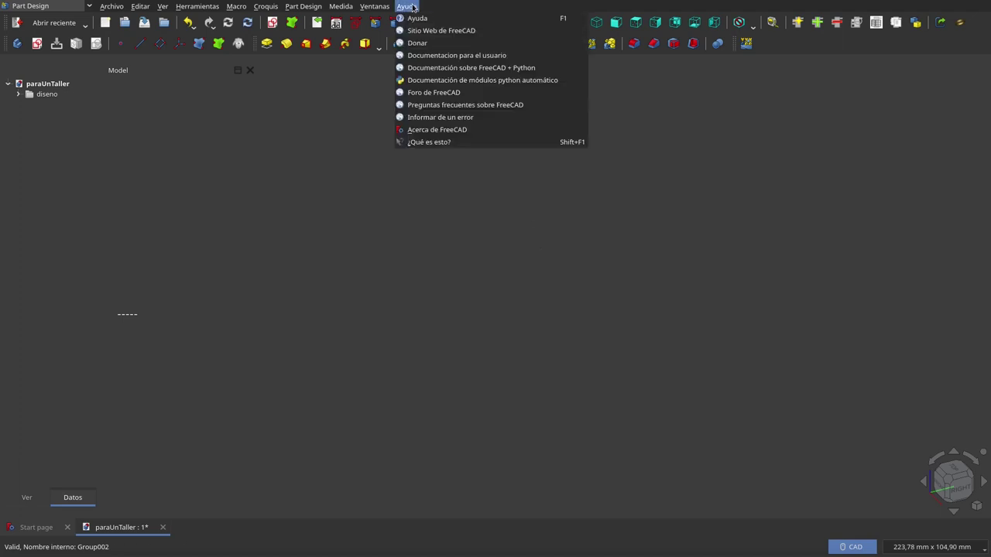
click(454, 130)
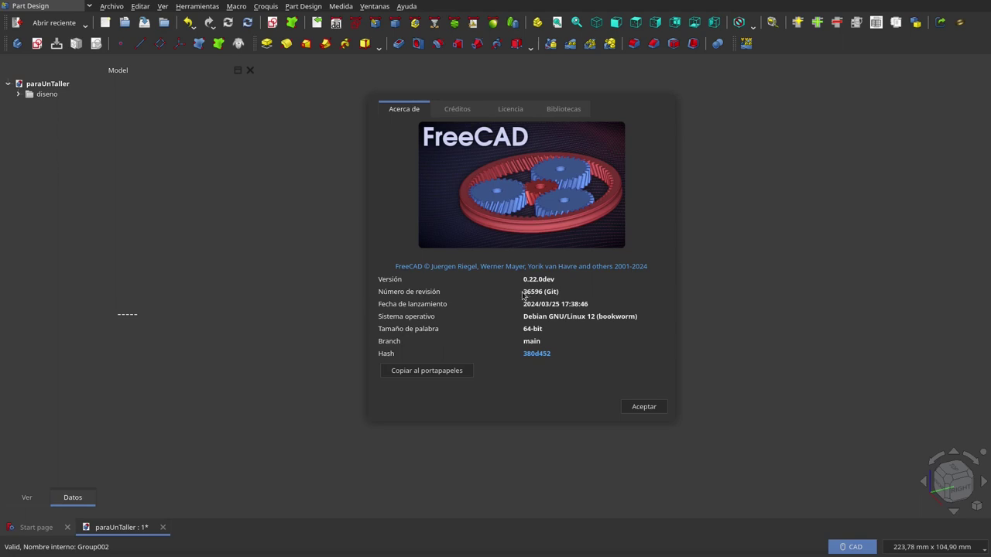
key(Escape)
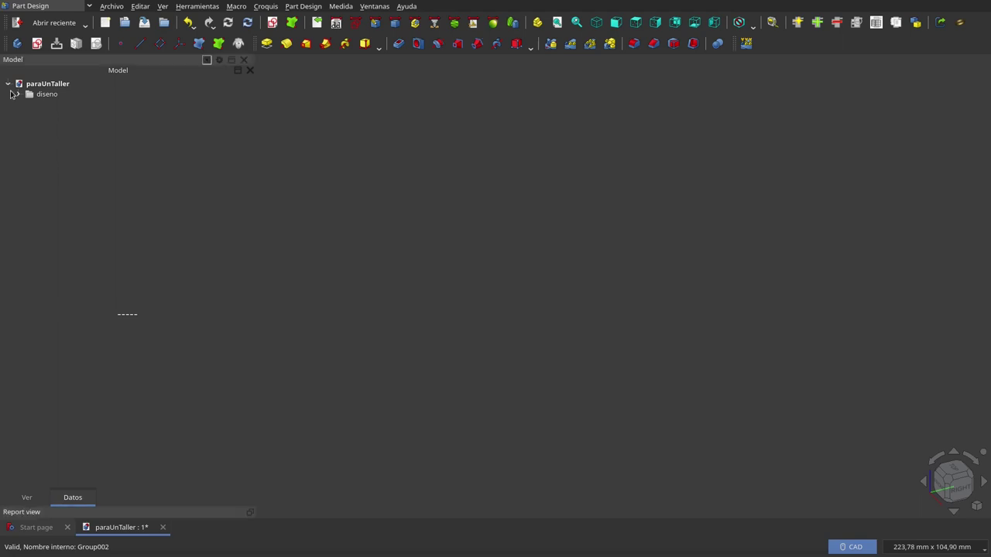
Make the envase and liquido bodies in the diseno group visible, then orbit the view
click(18, 94)
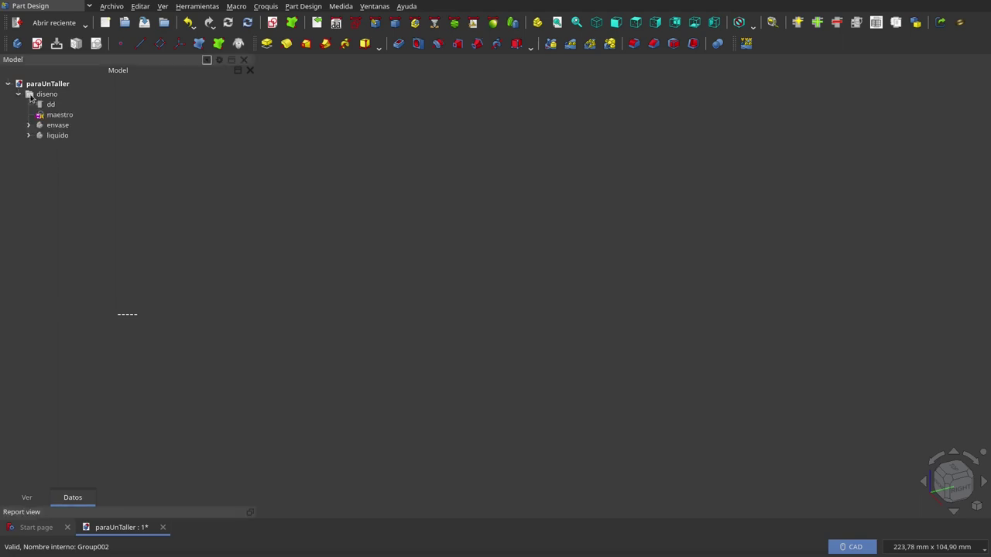
click(51, 125)
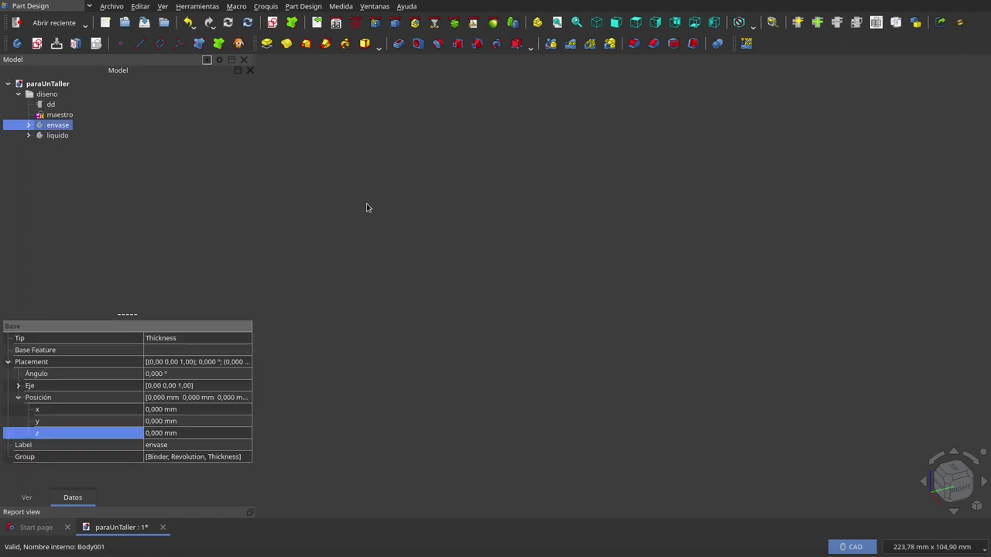
key(space)
click(762, 269)
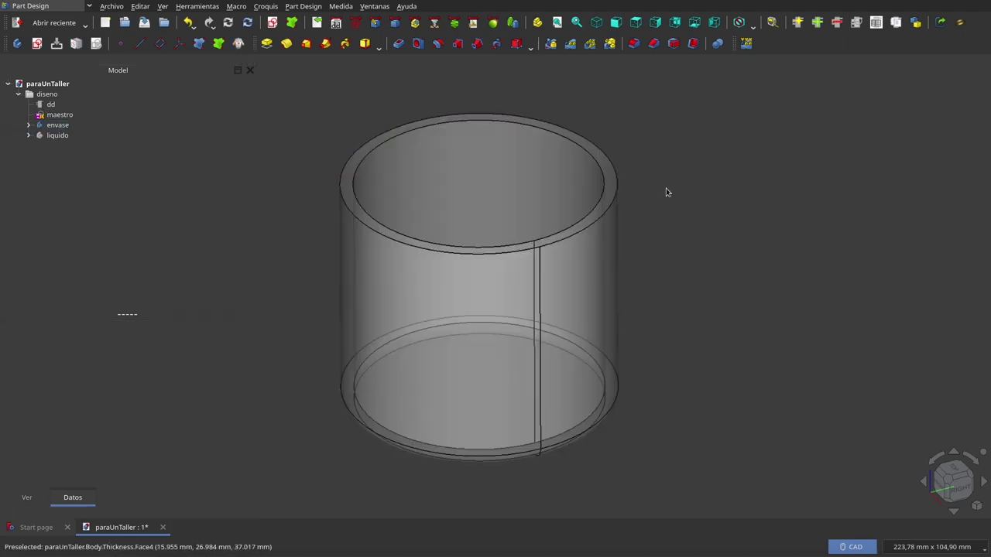
click(60, 136)
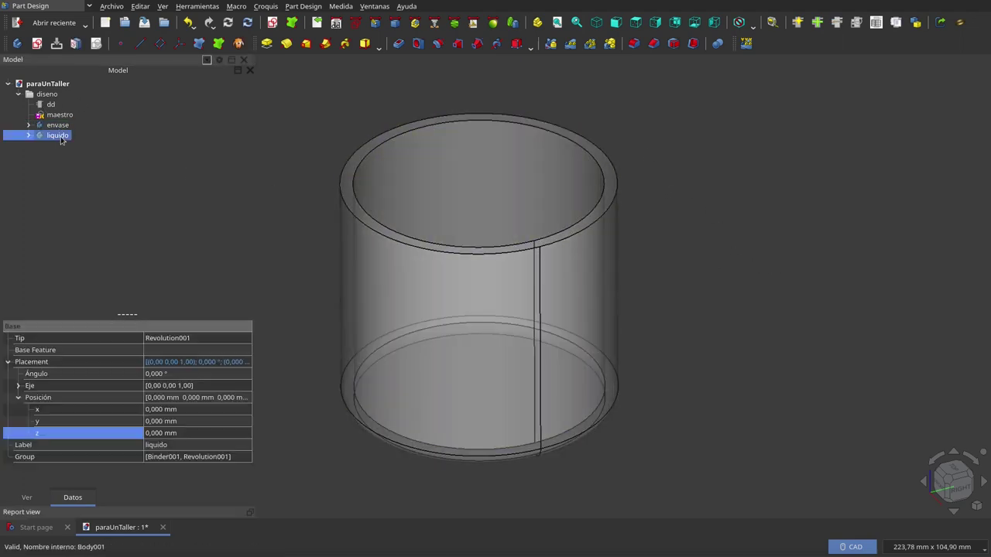
key(space)
click(672, 280)
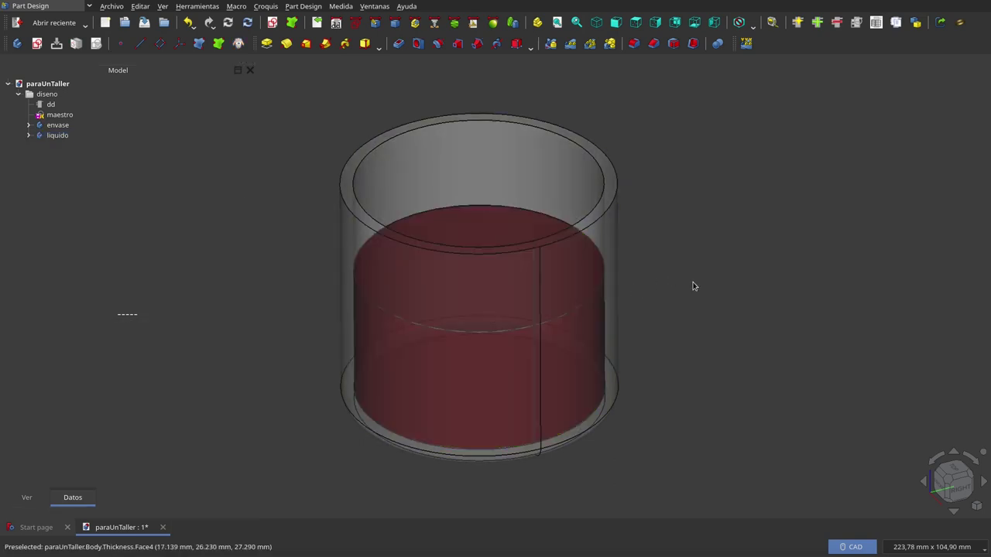
mouse_move(694, 287)
middle_down()
mouse_move(682, 313)
mouse_move(704, 204)
mouse_move(759, 271)
mouse_move(692, 283)
mouse_move(719, 274)
middle_up()
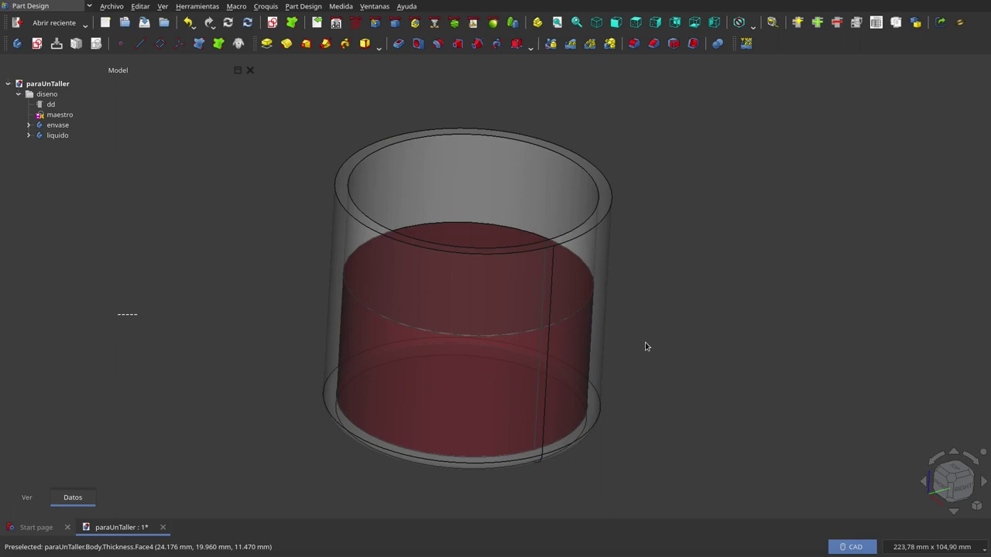
Raise the envase container's x position to 35 mm and recentre the view on it
click(57, 126)
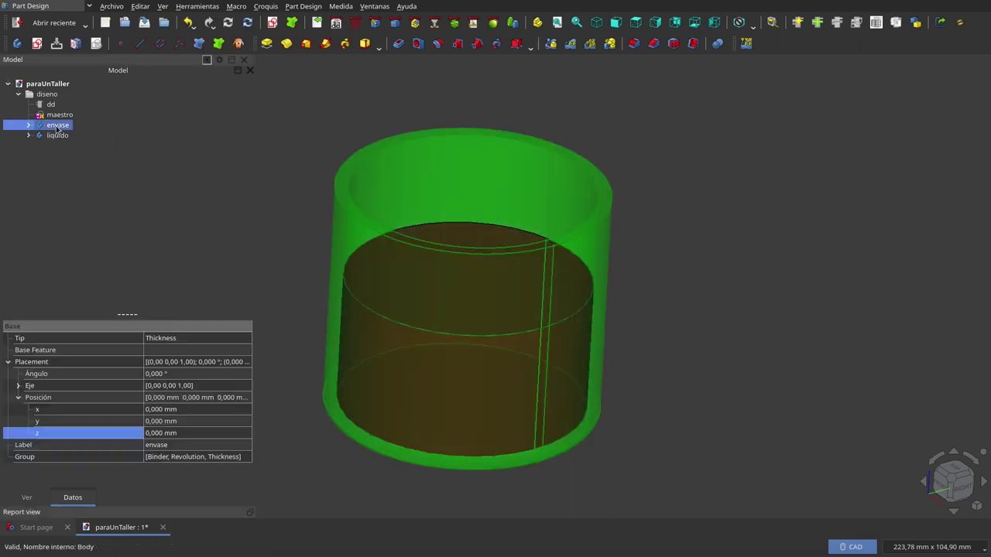
click(161, 410)
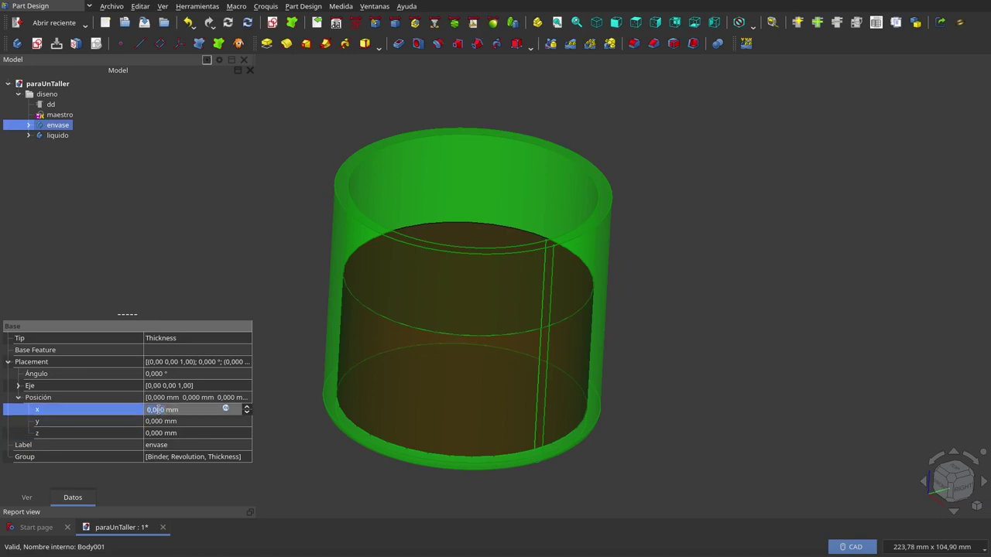
scroll(157, 410, up, 10)
scroll(158, 410, up, 10)
scroll(158, 410, up, 10)
scroll(158, 410, up, 5)
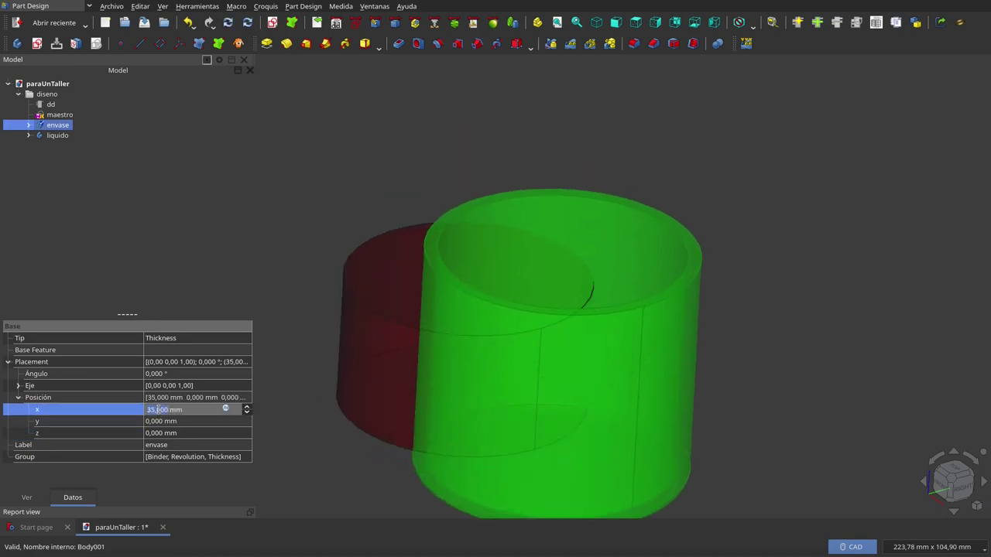
click(421, 112)
click(65, 124)
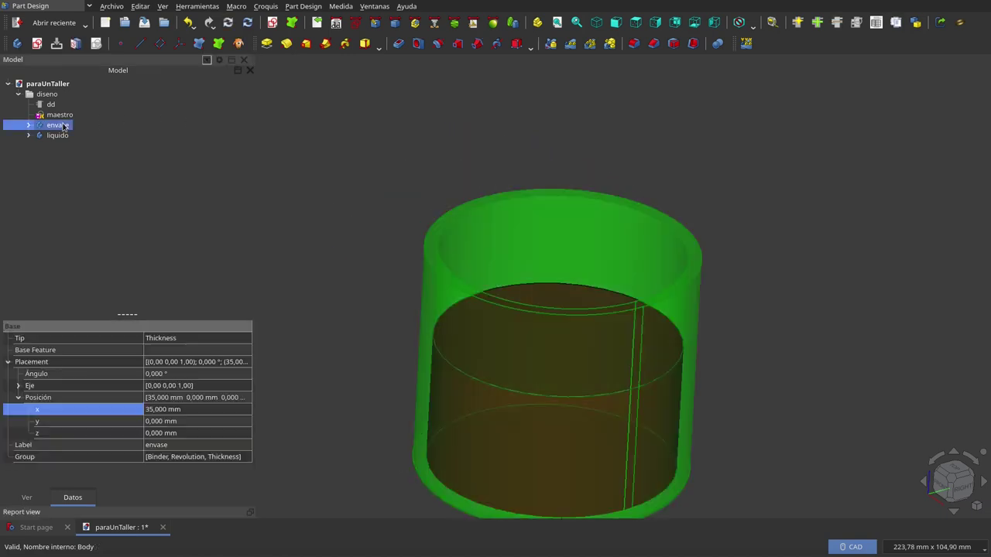
click(351, 322)
middle_drag(351, 322, 356, 240)
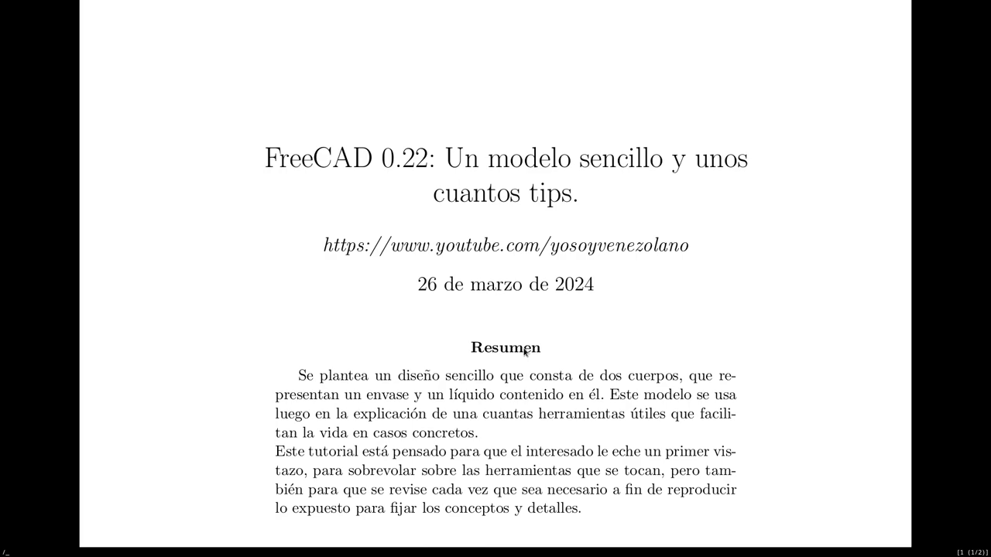
Scroll the PDF notes down to the 'Los temas planteados' section
scroll(525, 352, down, 10)
scroll(524, 353, down, 3)
scroll(524, 352, down, 2)
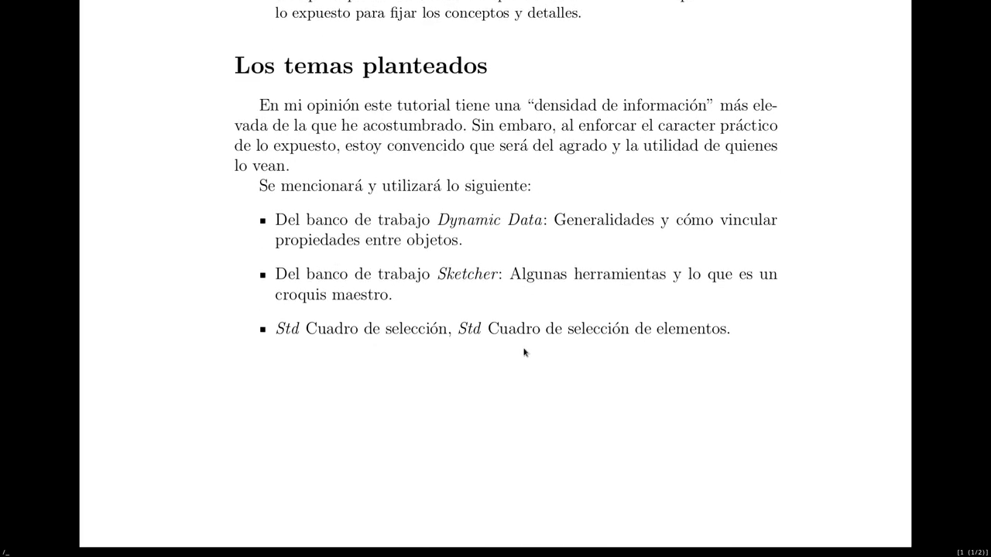
scroll(524, 352, down, 1)
scroll(525, 350, down, 1)
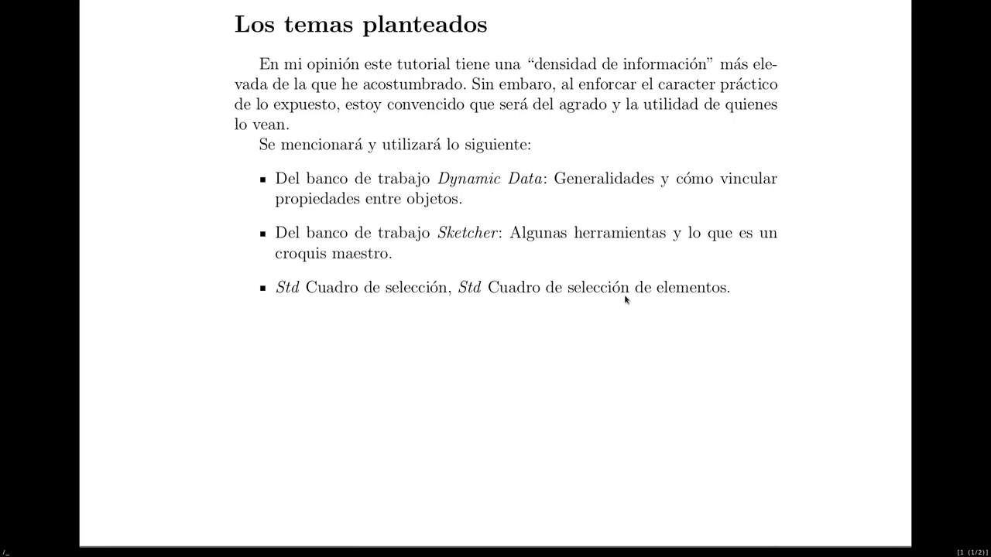
Scroll past the page break to the Part Design bullets and 'Luego se moverá' paragraph
scroll(625, 297, down, 3)
scroll(624, 296, down, 2)
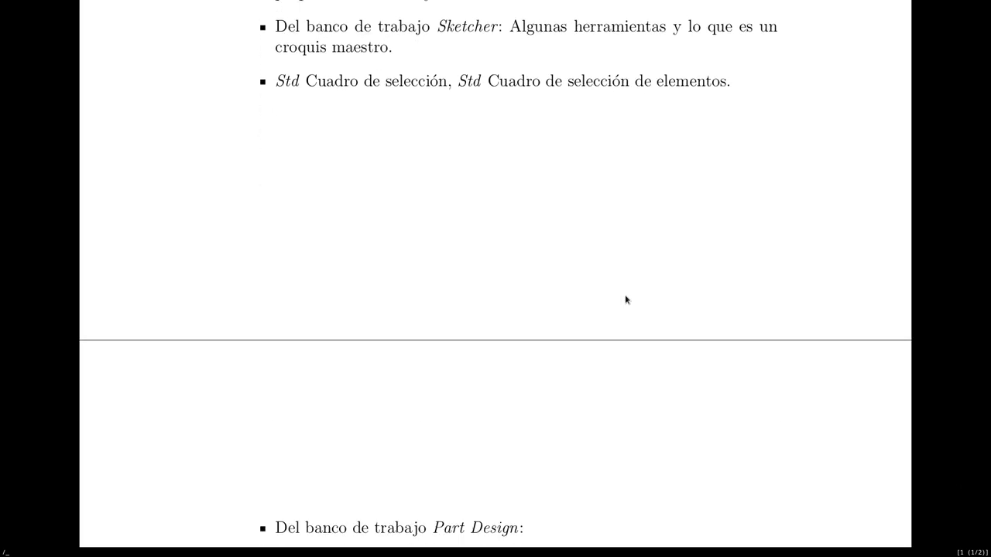
scroll(625, 300, down, 3)
scroll(626, 299, down, 2)
scroll(626, 300, down, 3)
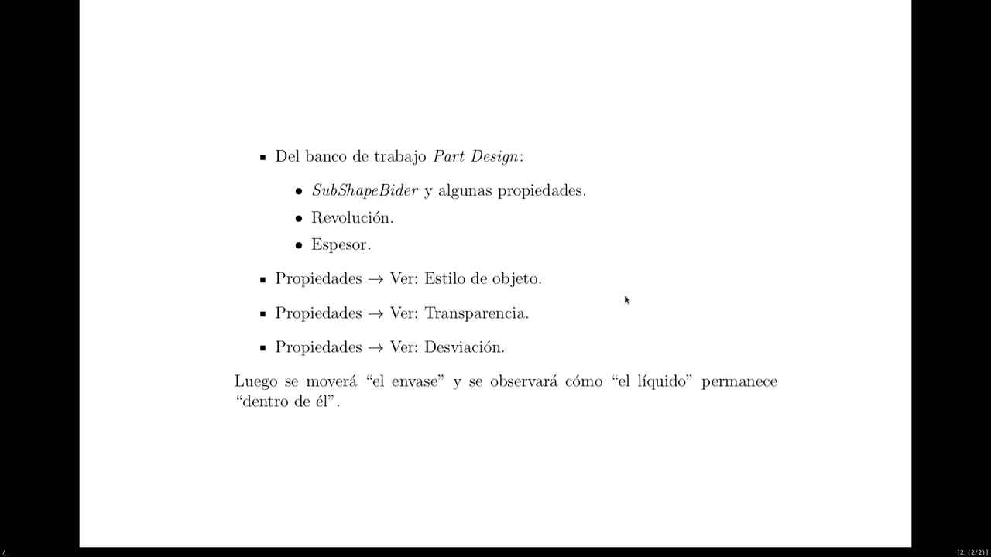
scroll(626, 300, down, 3)
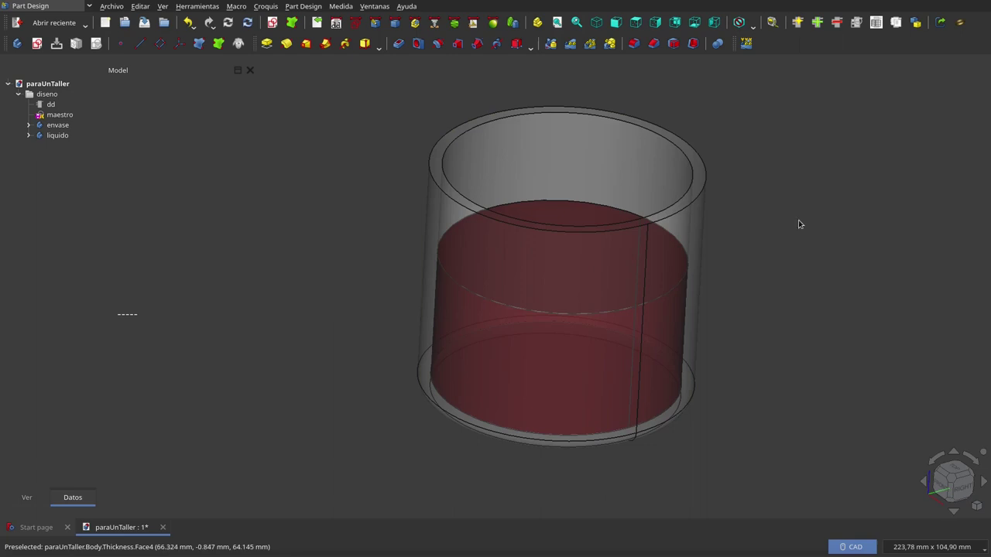
scroll(780, 155, up, 1)
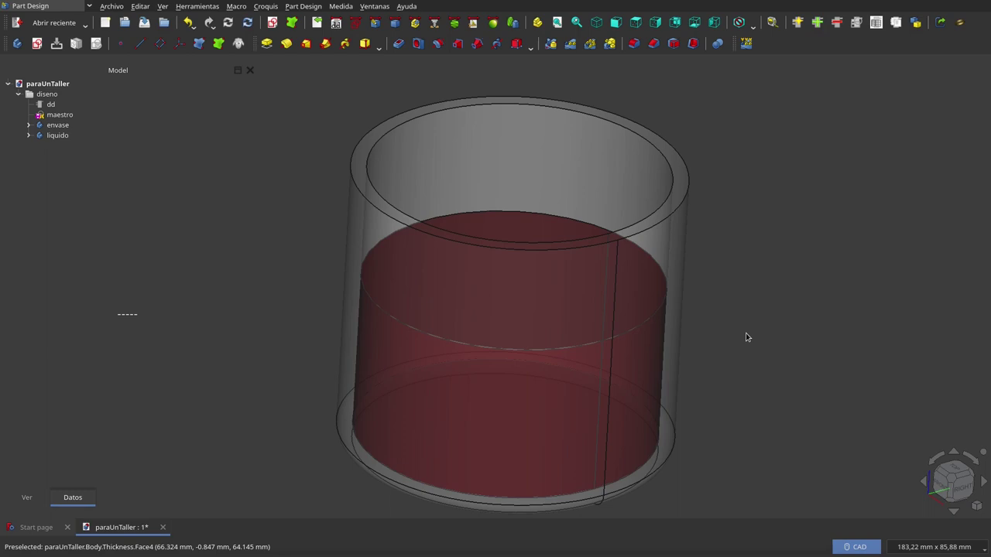
Set envase's x and z position to 0 mm and fit the whole model in view
click(59, 125)
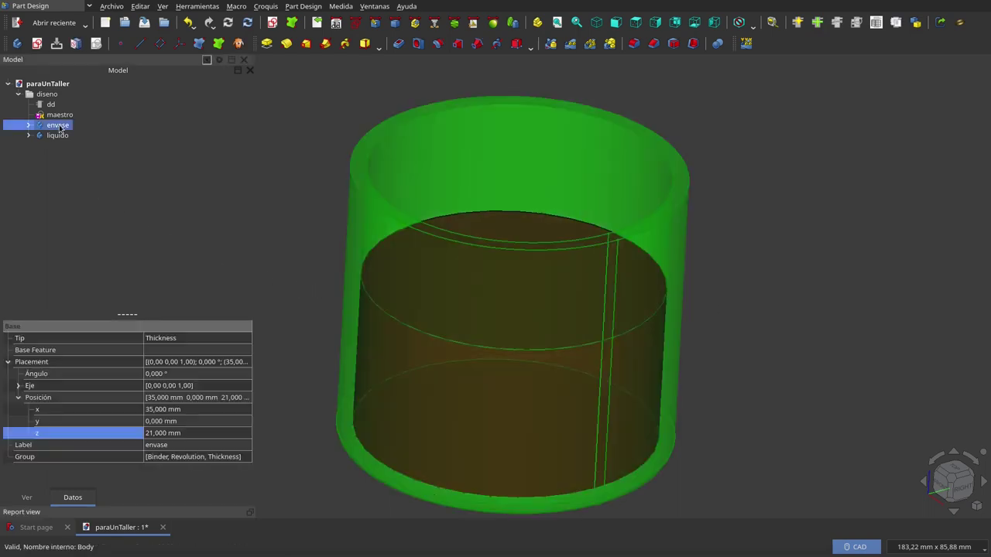
click(169, 410)
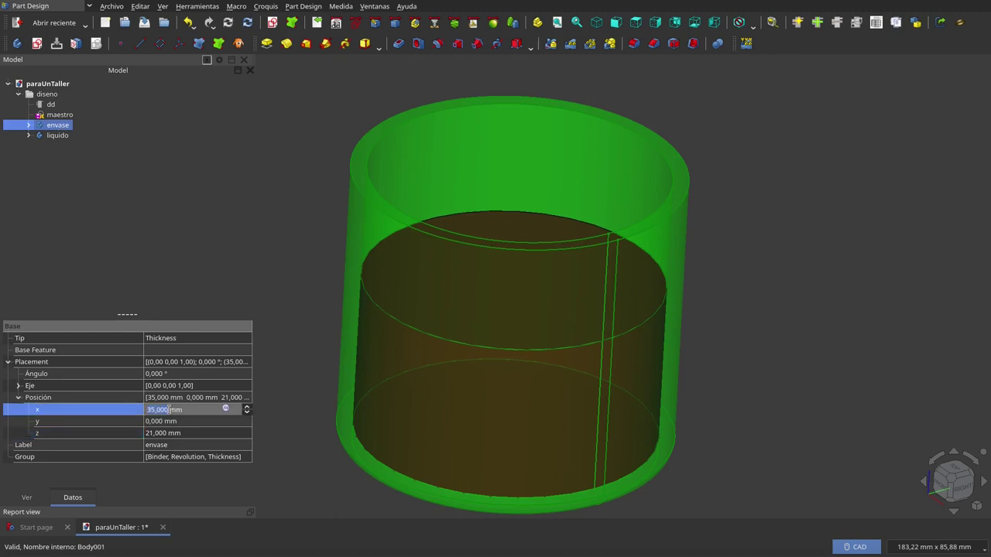
text(0)
click(158, 433)
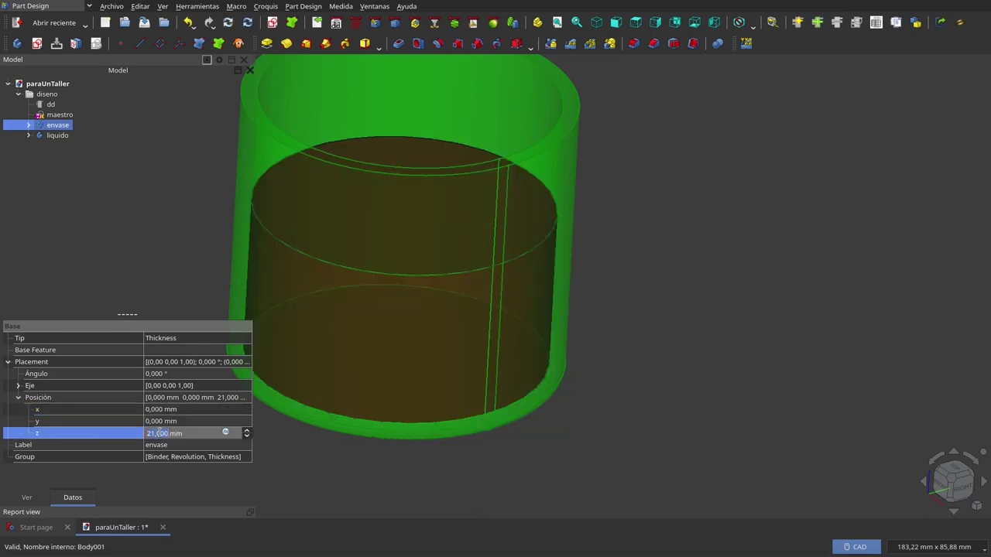
text(0)
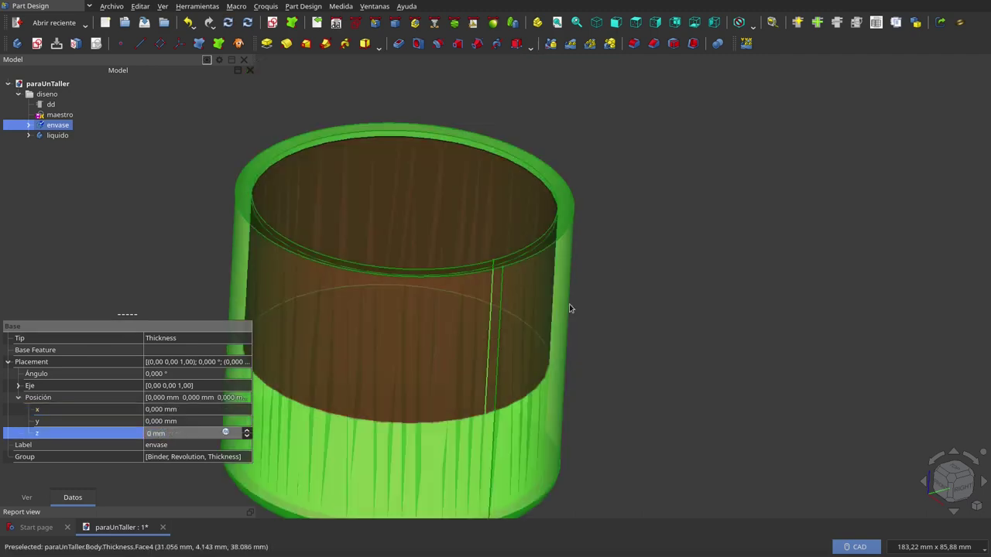
click(698, 334)
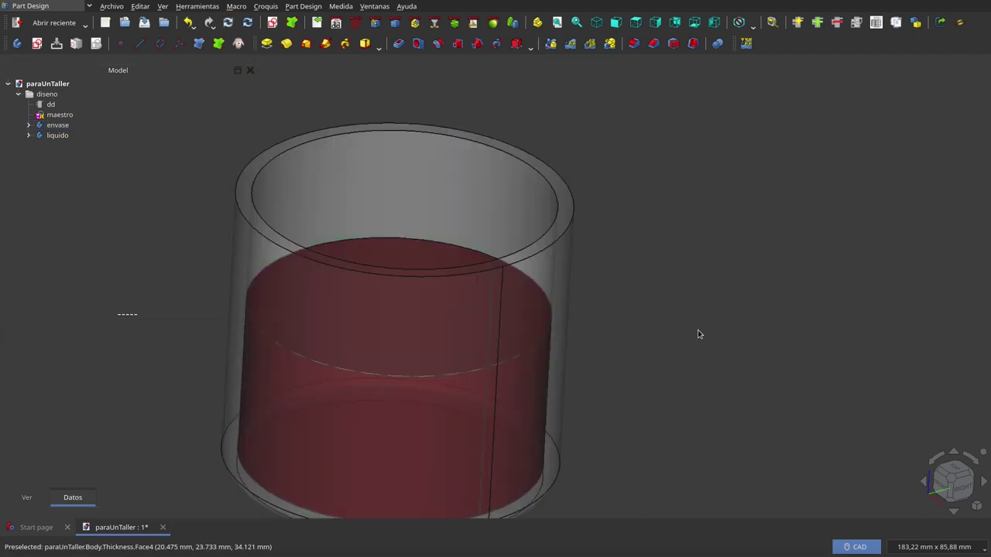
click(558, 22)
Set the envase container's position to x 7, y -9, z 11 mm
click(57, 124)
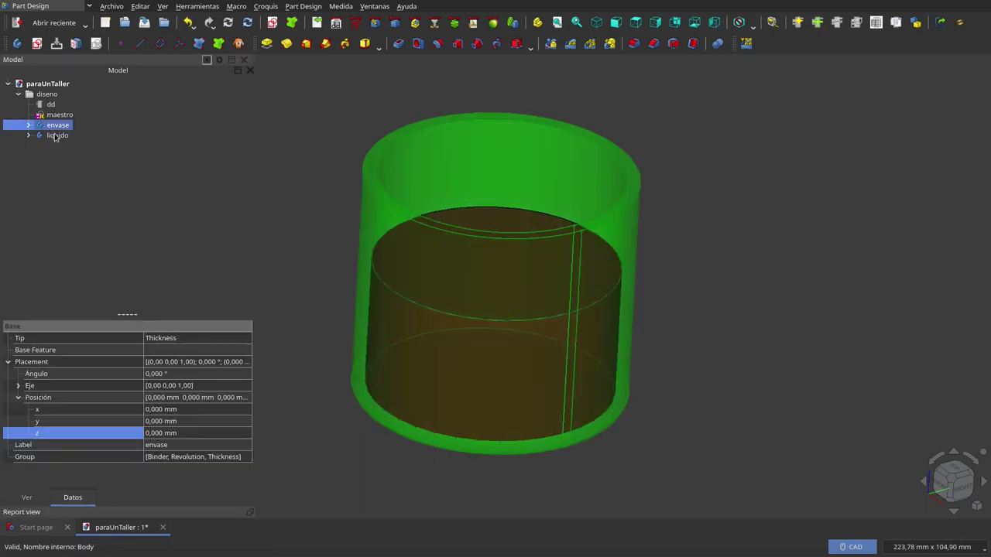
click(158, 413)
click(158, 412)
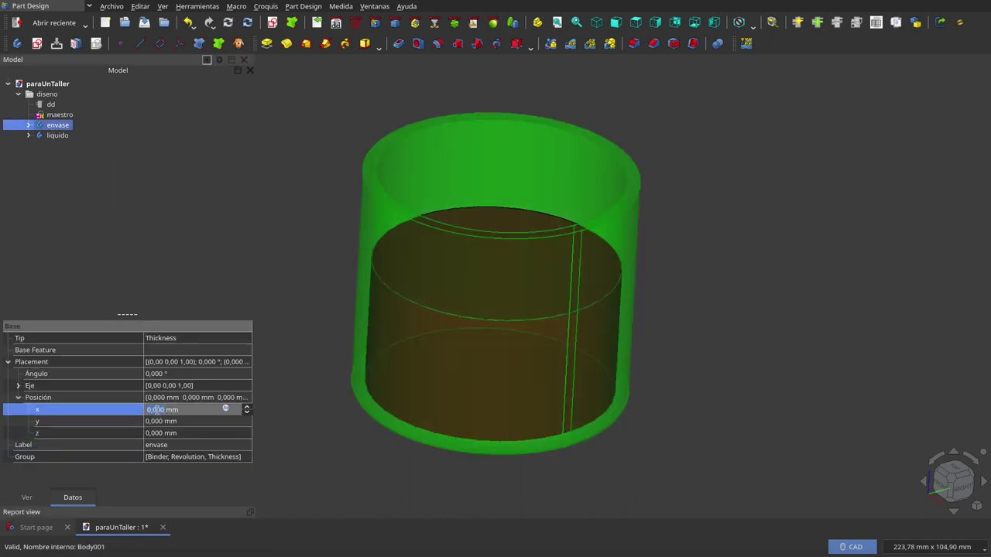
text(7)
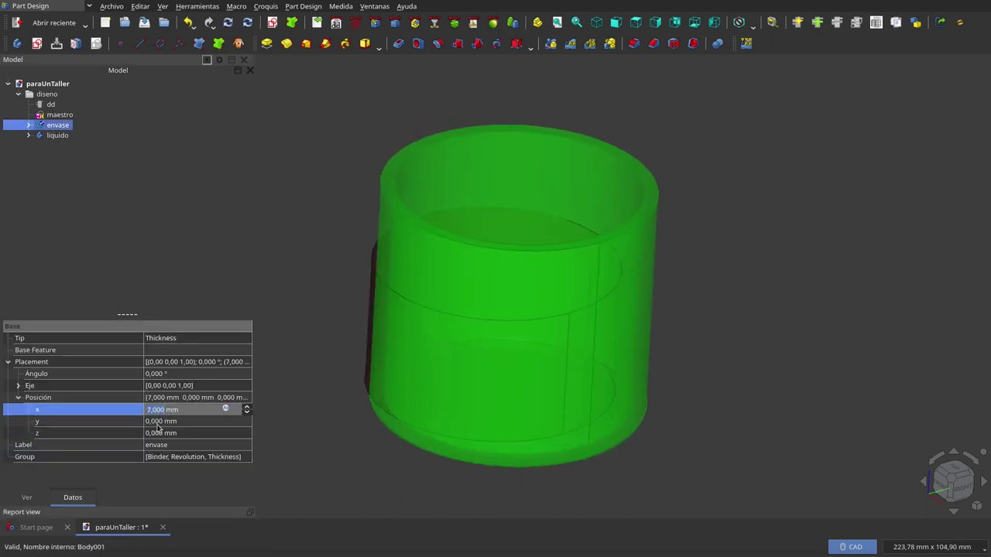
click(157, 422)
text(-7)
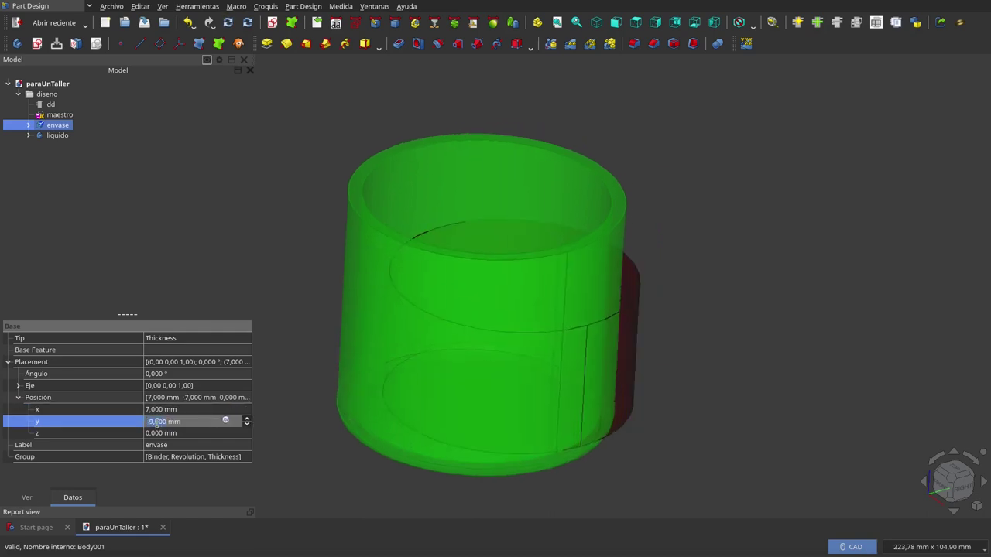
click(157, 434)
text(11)
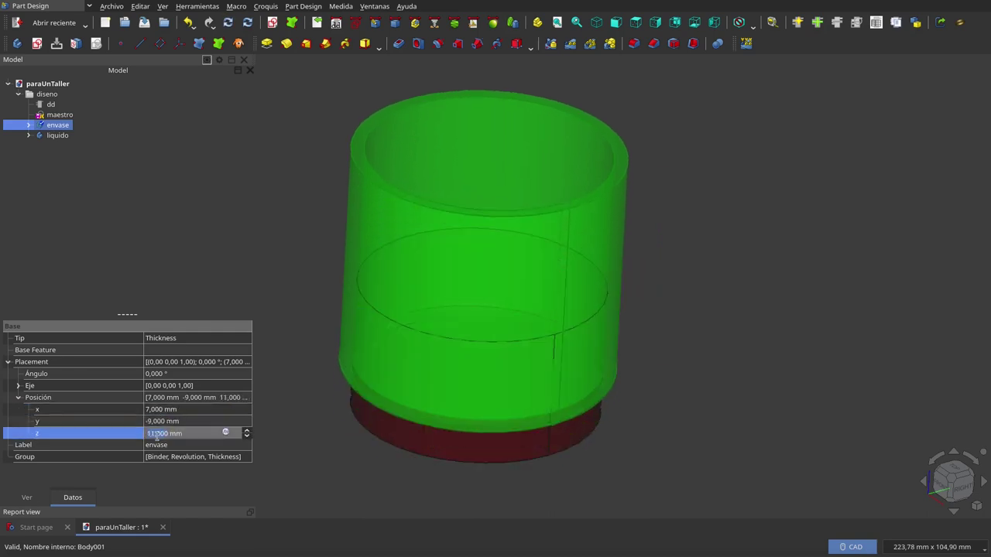
Deselect the container and zoom to see the red liquid still inside it
click(724, 353)
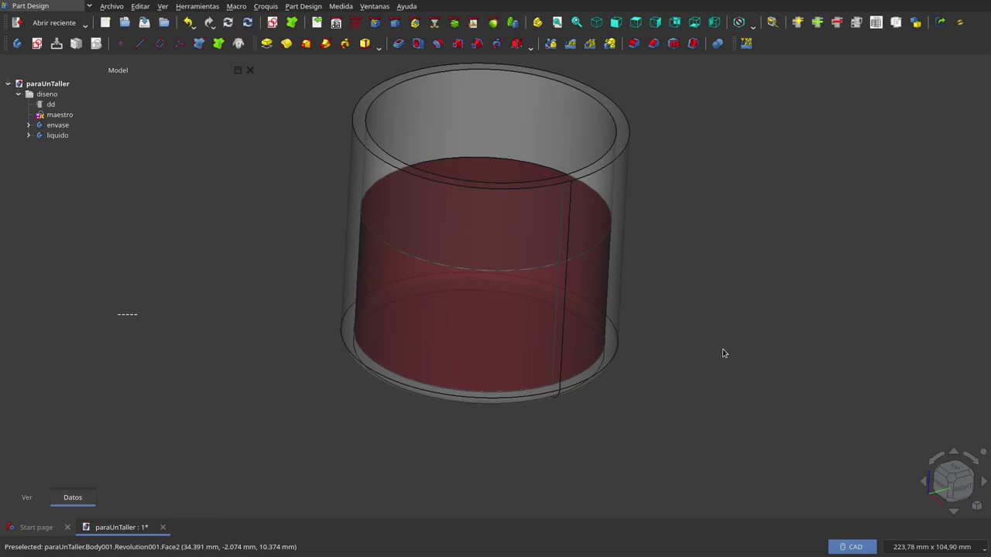
scroll(723, 352, down, 2)
scroll(721, 348, up, 1)
scroll(719, 342, up, 1)
scroll(718, 340, up, 1)
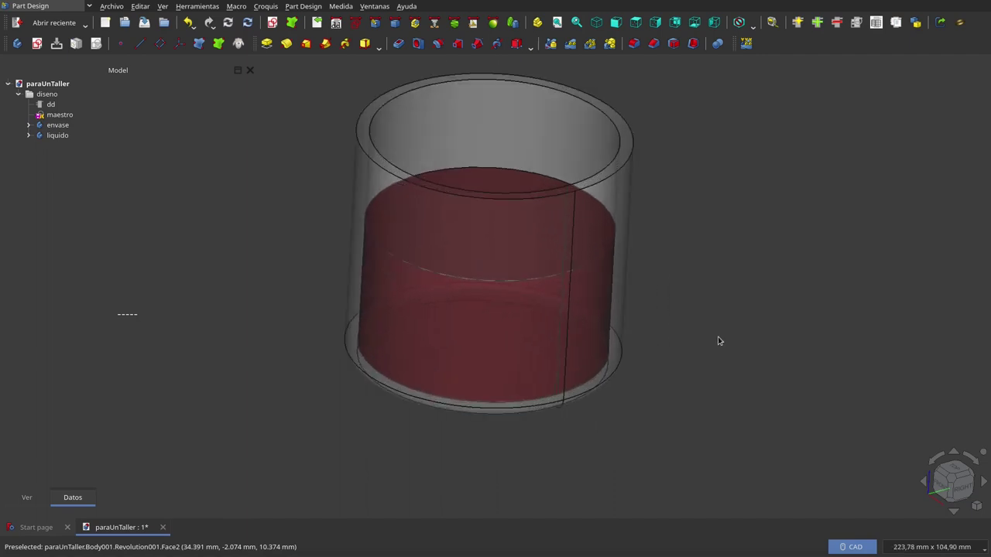